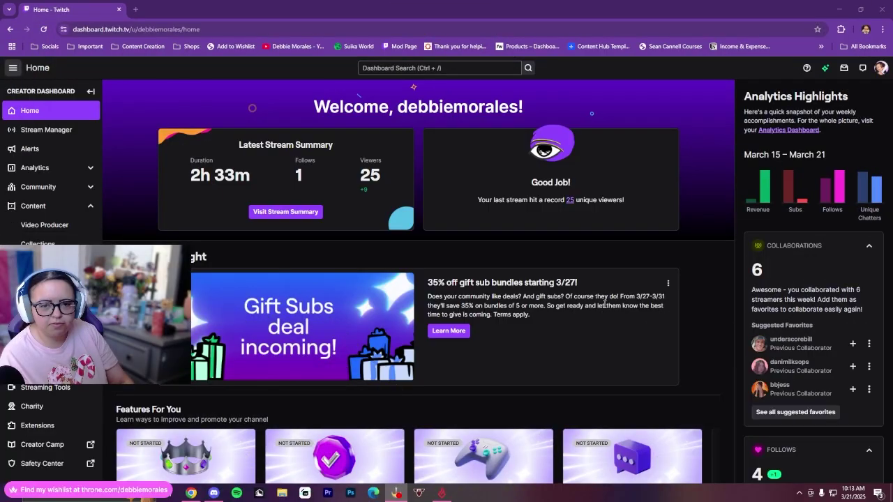
Open the Video Producer page from the Content section of the navigation.
{"action": "scroll", "coordinate": [540, 264], "scroll_direction": "down", "scroll_amount": 2}
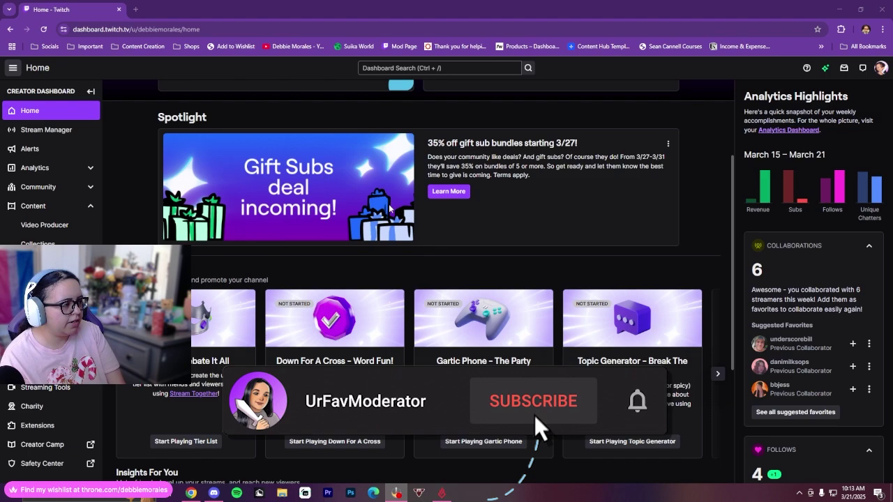
{"action": "scroll", "coordinate": [375, 307], "scroll_direction": "up", "scroll_amount": 2}
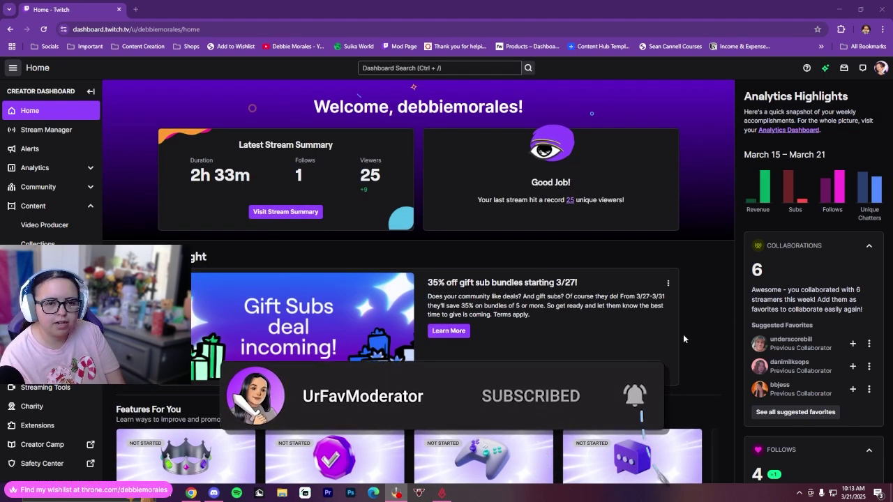
{"action": "left_click", "coordinate": [68, 207]}
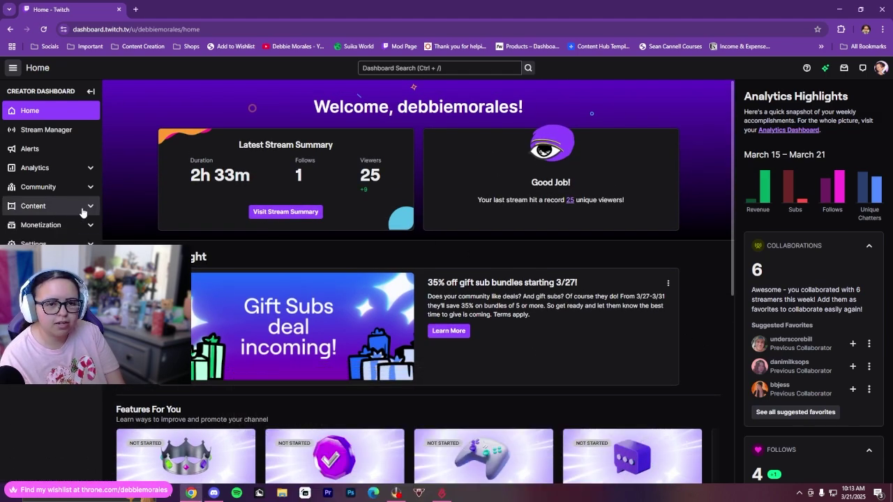
{"action": "left_click", "coordinate": [70, 208]}
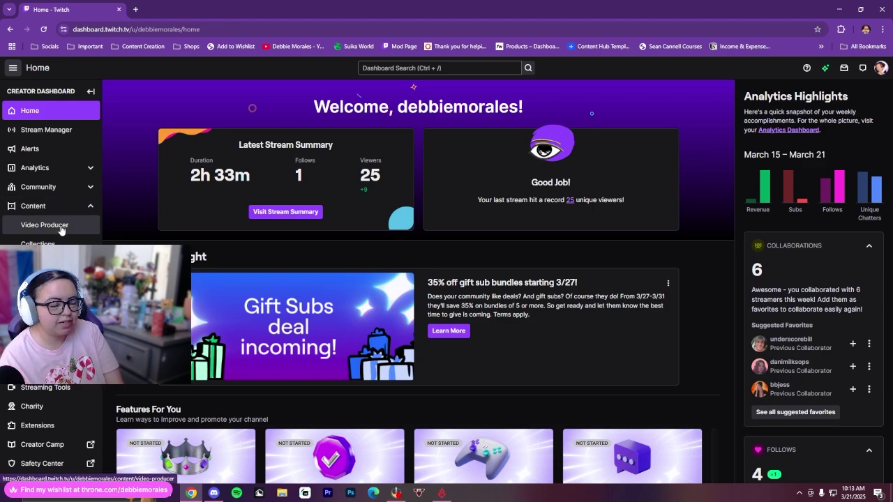
{"action": "left_click", "coordinate": [60, 228]}
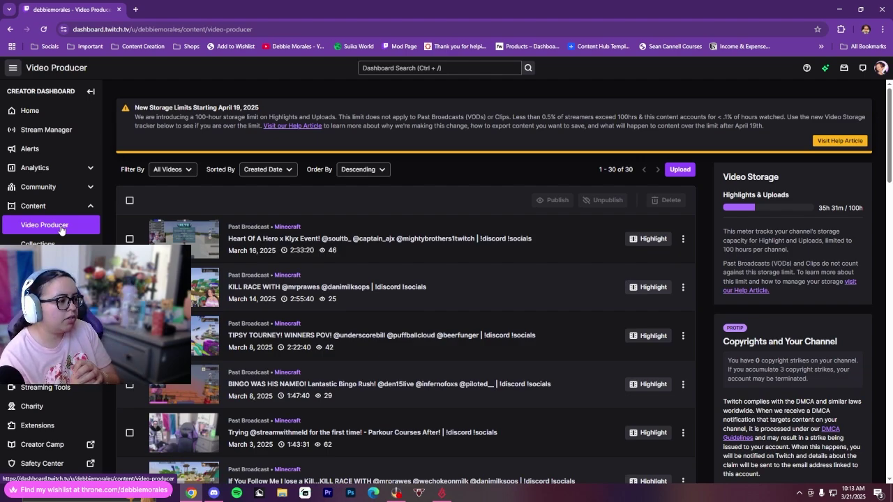
Filter the video list to Upload, then switch it back to All Videos.
{"action": "left_click", "coordinate": [171, 169]}
{"action": "left_click", "coordinate": [169, 204]}
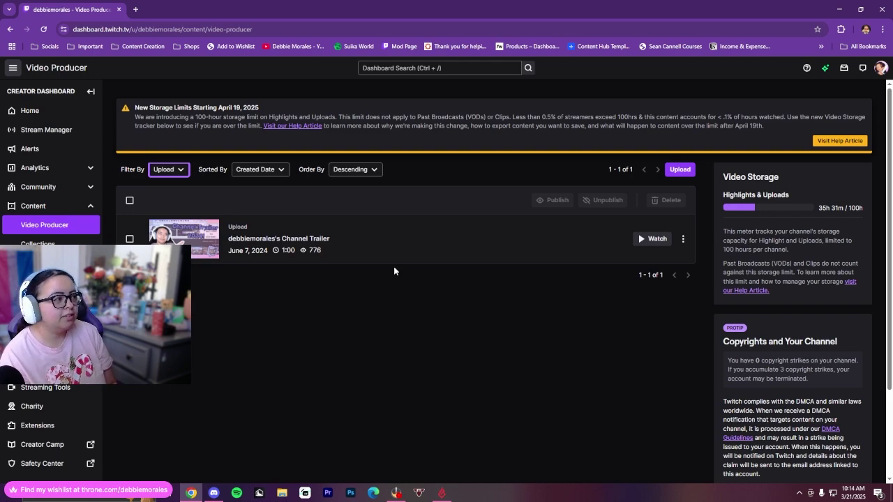
{"action": "left_click", "coordinate": [179, 170]}
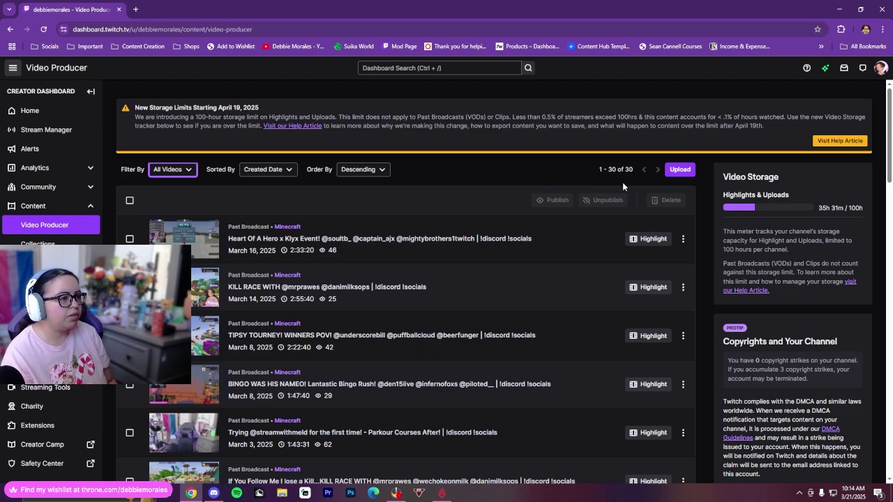
Upload ChannelTrailer2024.mp4 from the external drive through the Open dialog.
{"action": "left_click", "coordinate": [678, 170]}
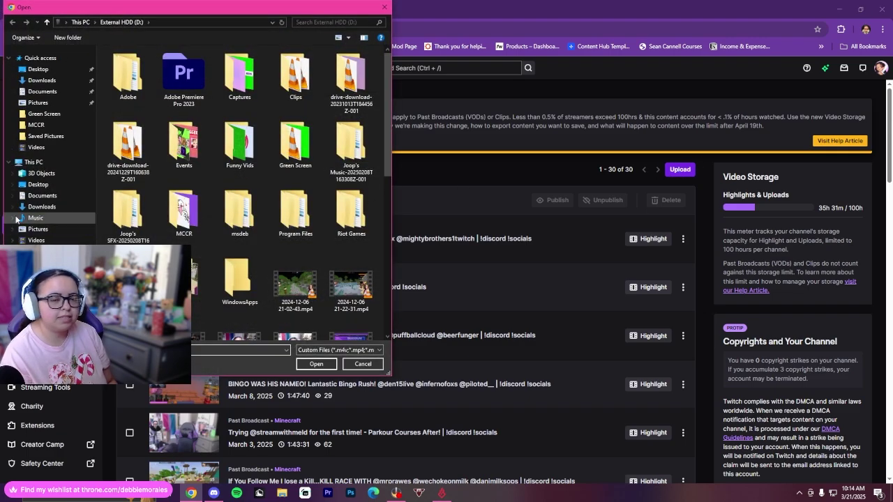
{"action": "scroll", "coordinate": [247, 202], "scroll_direction": "down", "scroll_amount": 10}
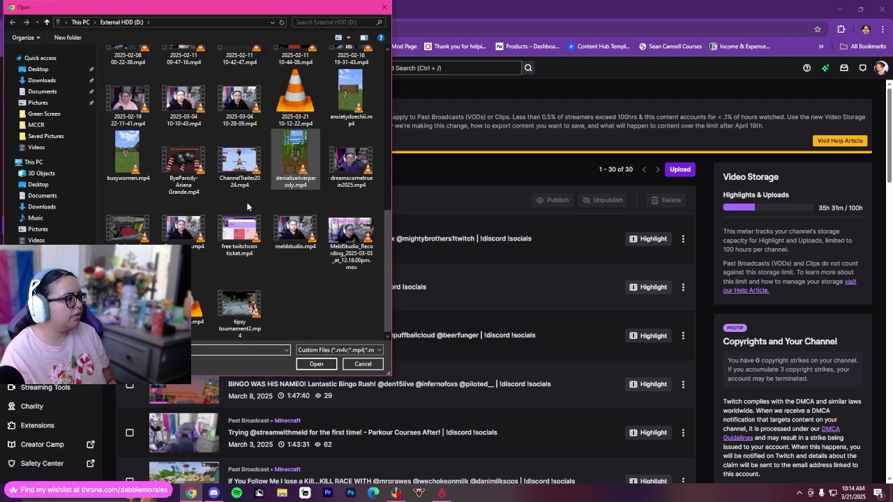
{"action": "left_click", "coordinate": [240, 164]}
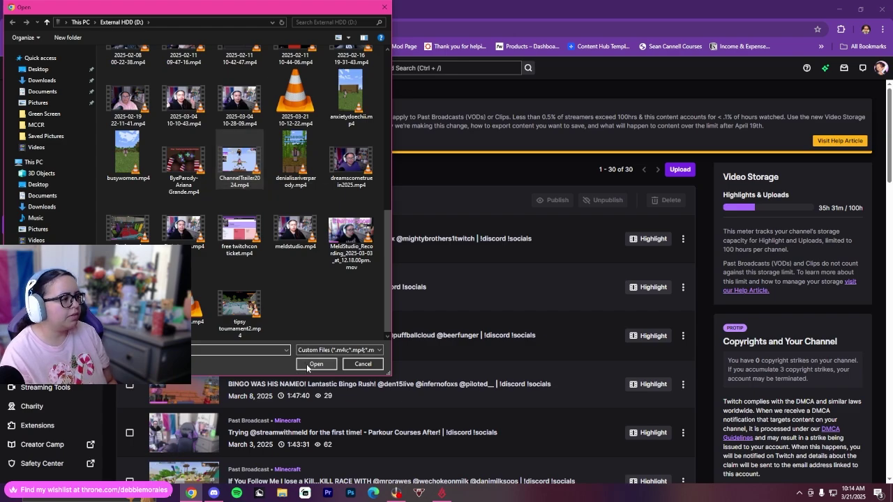
{"action": "left_click", "coordinate": [315, 365]}
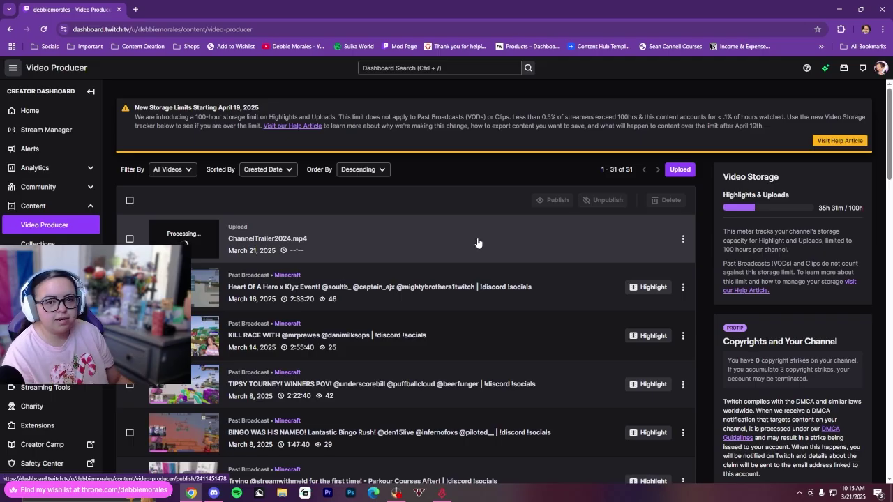
{"action": "left_click", "coordinate": [442, 238]}
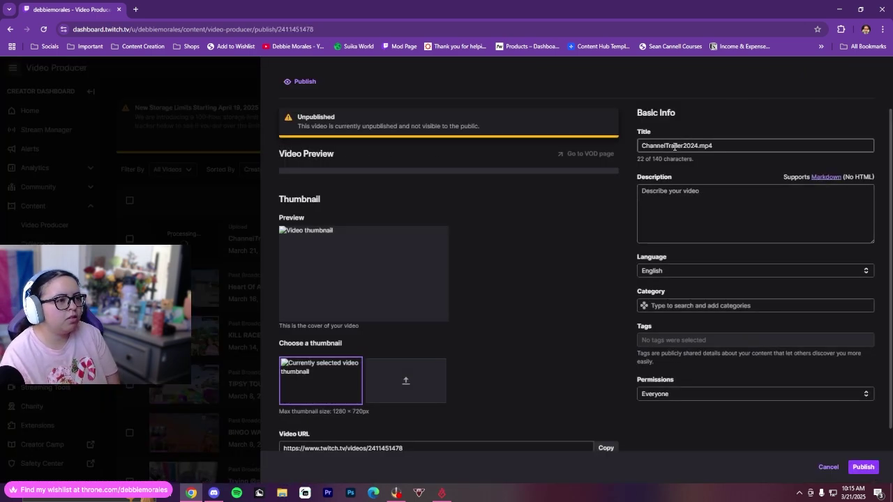
{"action": "left_click", "coordinate": [694, 274]}
{"action": "left_click", "coordinate": [694, 272]}
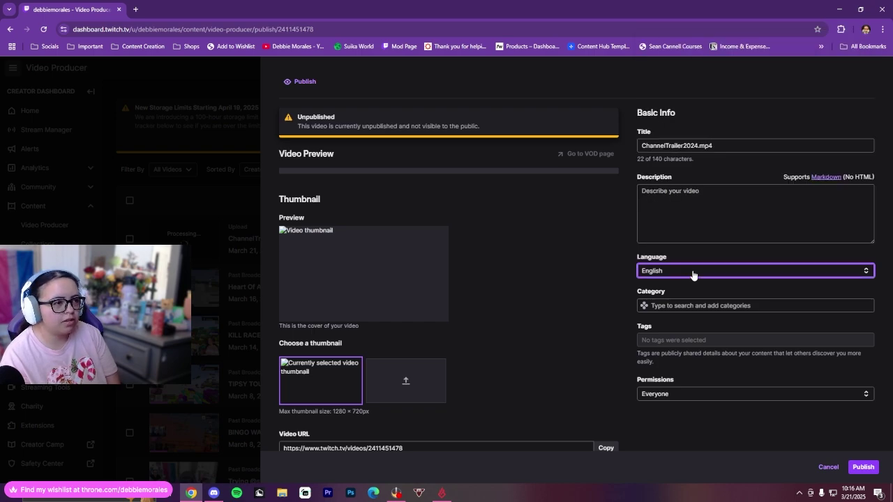
{"action": "left_click", "coordinate": [676, 305]}
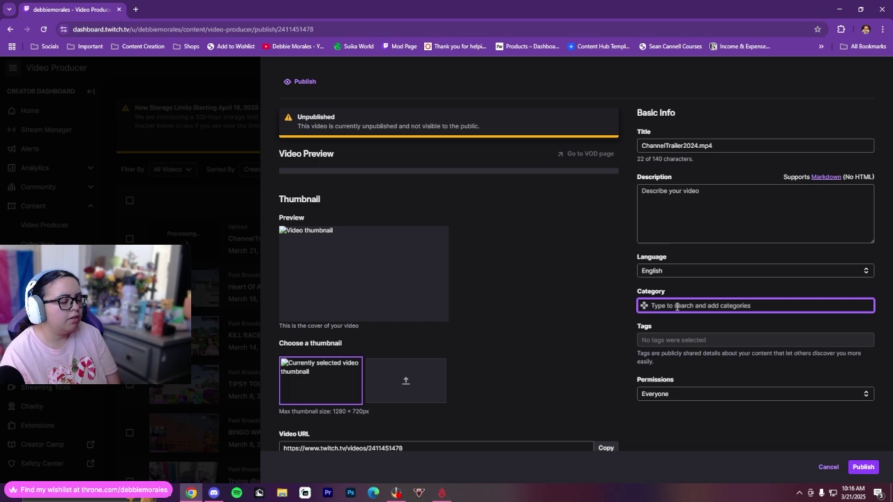
{"action": "left_click", "coordinate": [713, 332]}
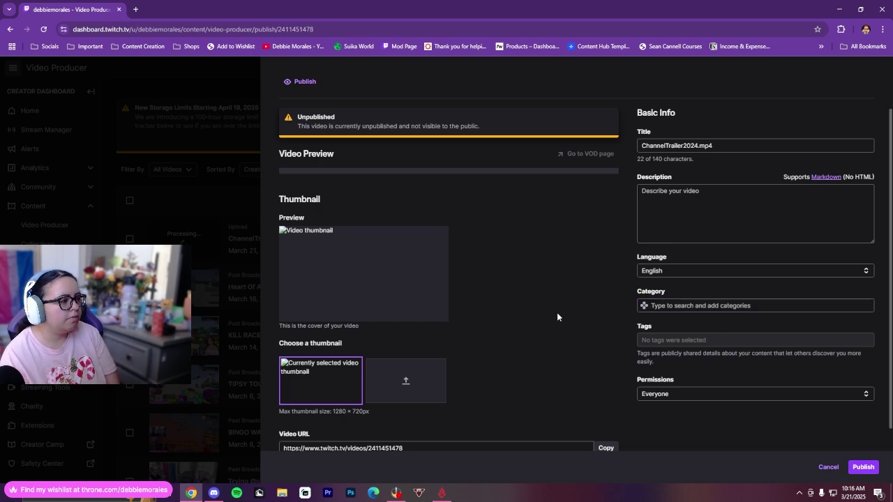
{"action": "scroll", "coordinate": [545, 321], "scroll_direction": "down", "scroll_amount": 1}
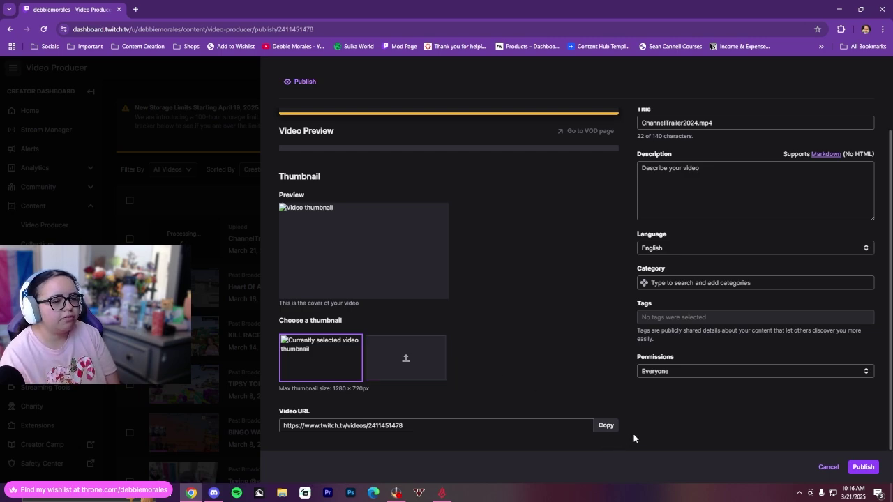
{"action": "scroll", "coordinate": [635, 432], "scroll_direction": "up", "scroll_amount": 1}
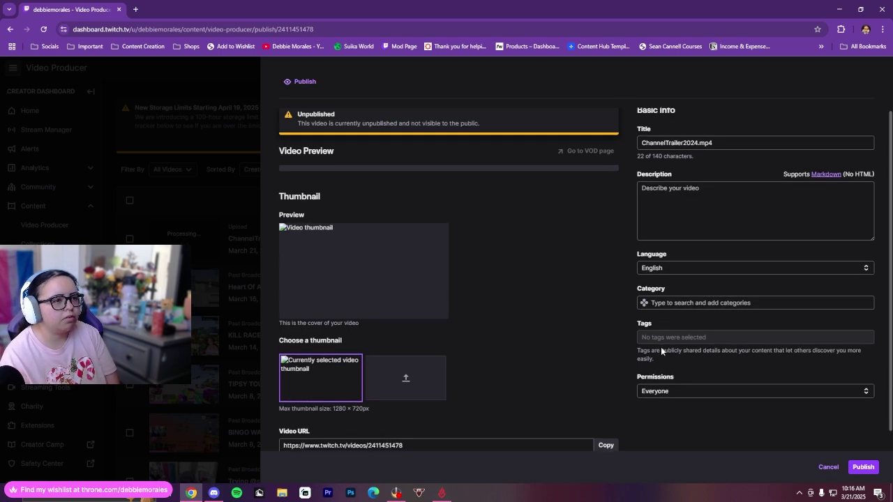
{"action": "left_click", "coordinate": [827, 467]}
{"action": "left_click", "coordinate": [485, 95]}
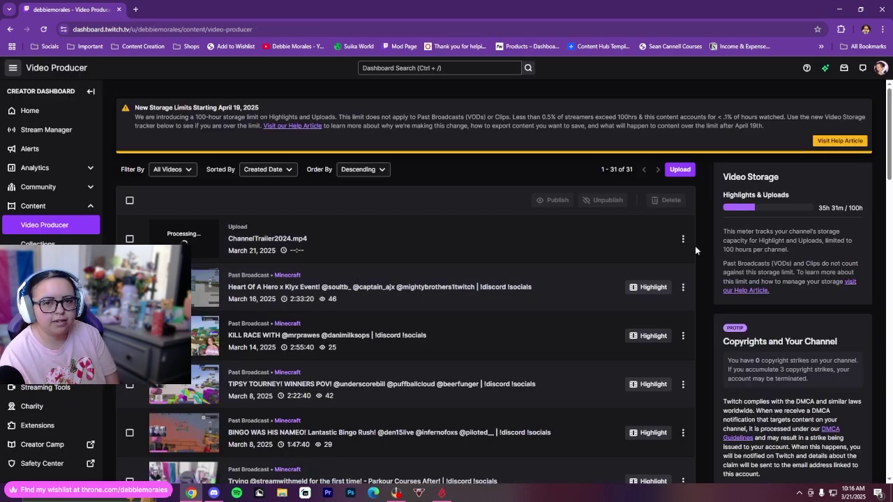
Delete the ChannelTrailer2024.mp4 upload and confirm with Delete Video.
{"action": "left_click", "coordinate": [685, 242]}
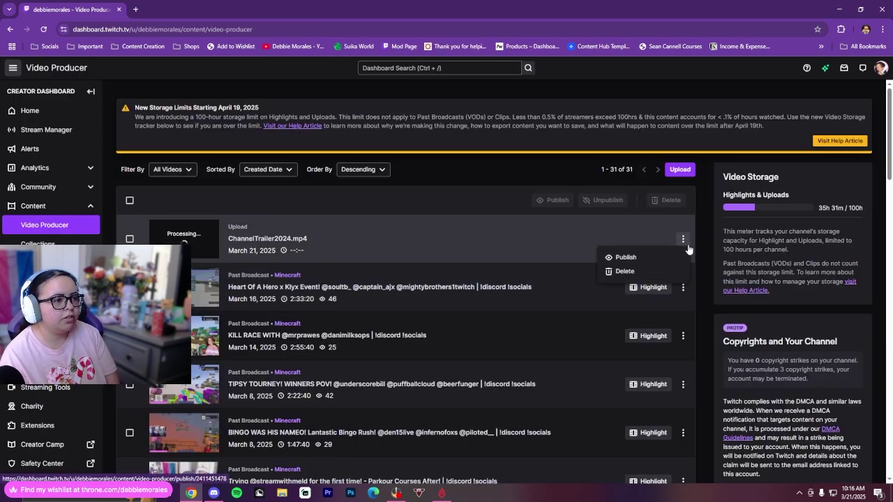
{"action": "left_click", "coordinate": [625, 272]}
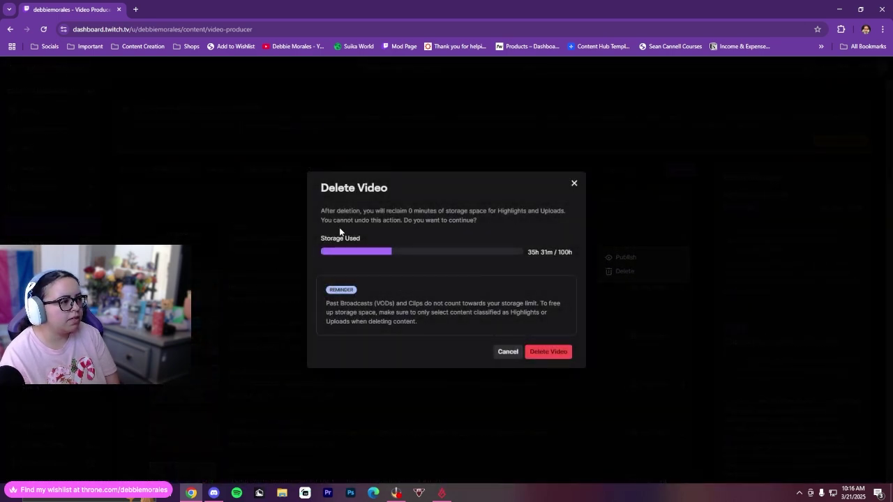
{"action": "left_click", "coordinate": [552, 356]}
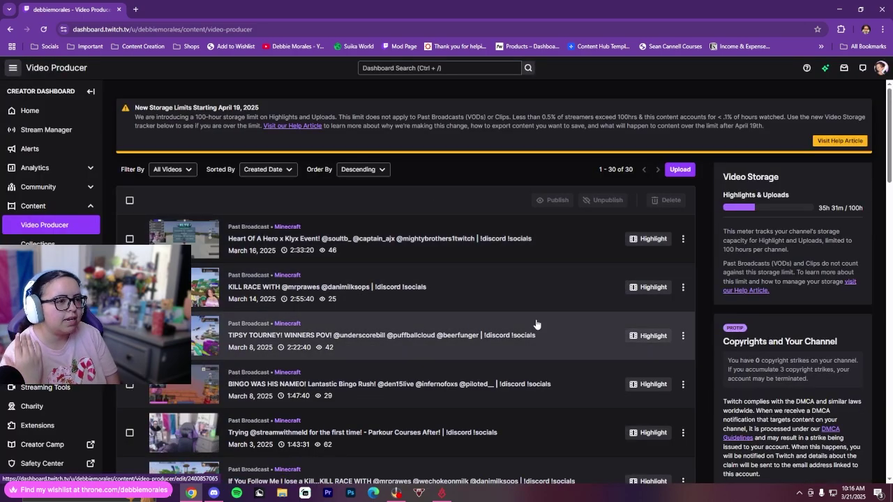
Open the Channel Trailer's details and browse its Add to collections and Share link options.
{"action": "scroll", "coordinate": [537, 324], "scroll_direction": "down", "scroll_amount": 15}
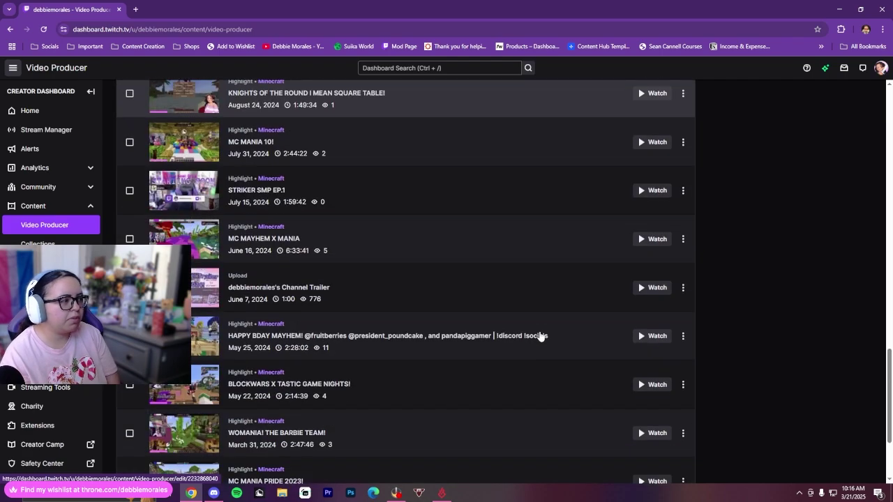
{"action": "scroll", "coordinate": [433, 370], "scroll_direction": "up", "scroll_amount": 5}
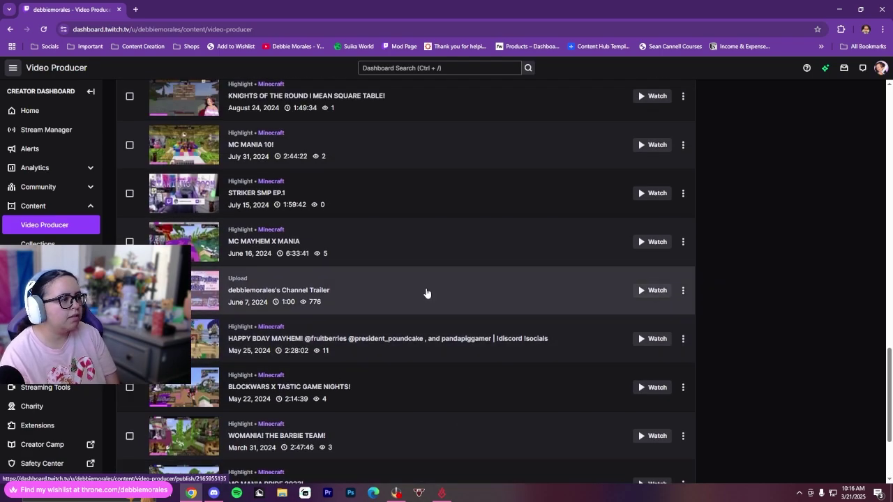
{"action": "left_click", "coordinate": [427, 292]}
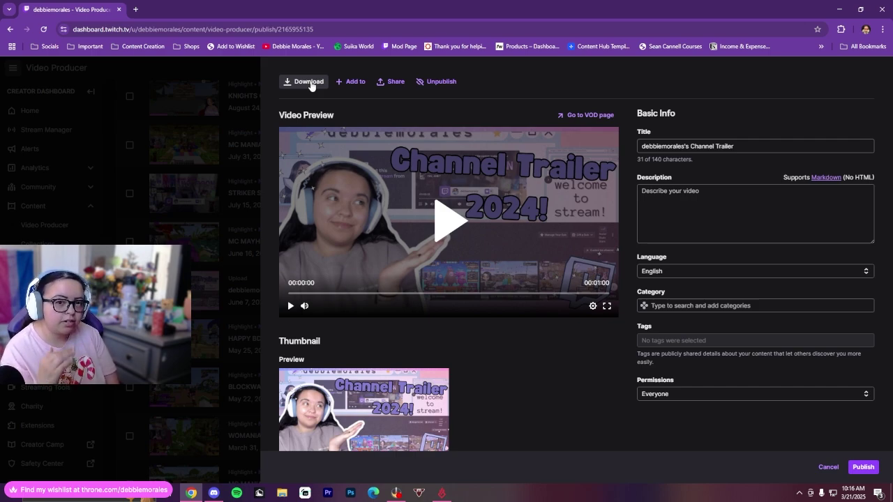
{"action": "left_click", "coordinate": [351, 84]}
{"action": "left_click", "coordinate": [361, 104]}
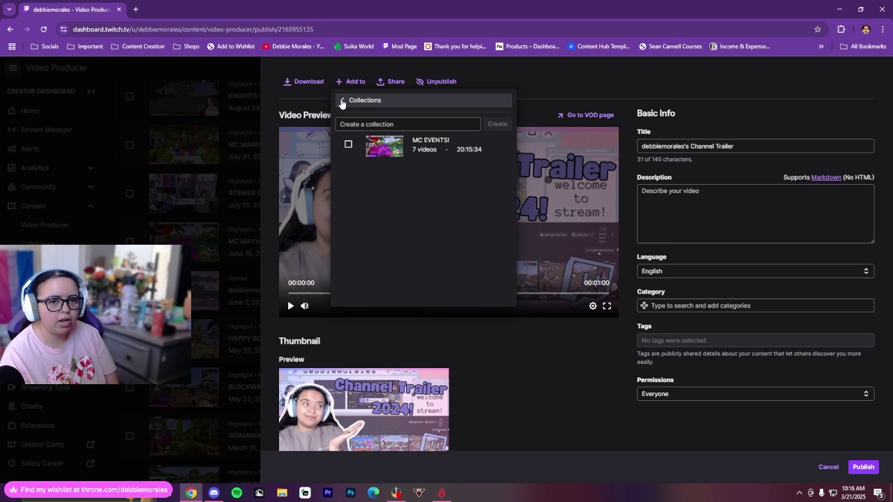
{"action": "left_click", "coordinate": [342, 103]}
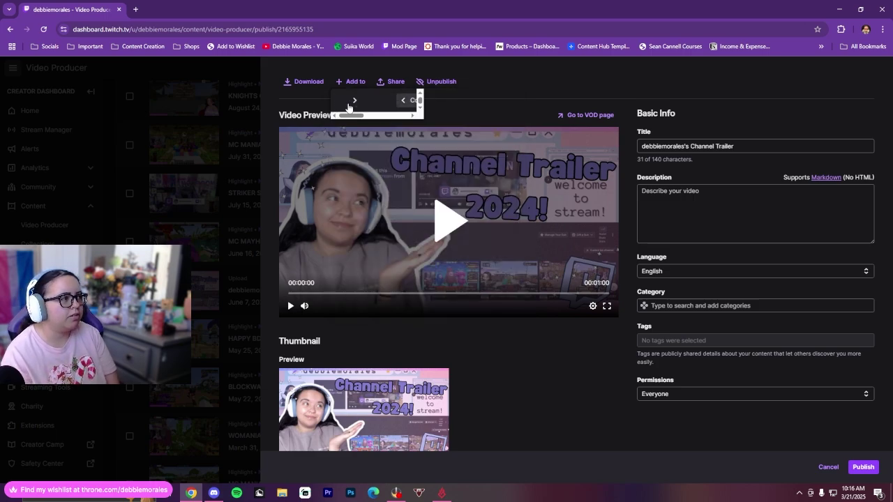
{"action": "left_click", "coordinate": [392, 83]}
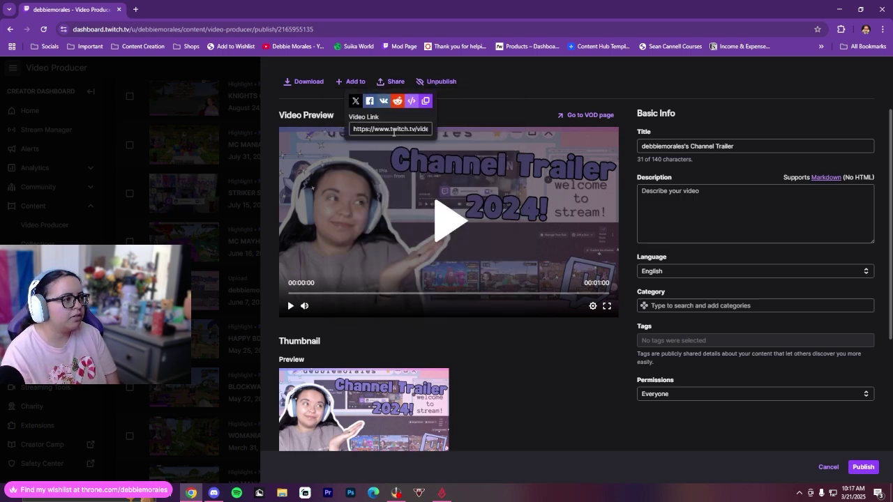
{"action": "scroll", "coordinate": [525, 369], "scroll_direction": "down", "scroll_amount": 3}
{"action": "scroll", "coordinate": [524, 365], "scroll_direction": "up", "scroll_amount": 3}
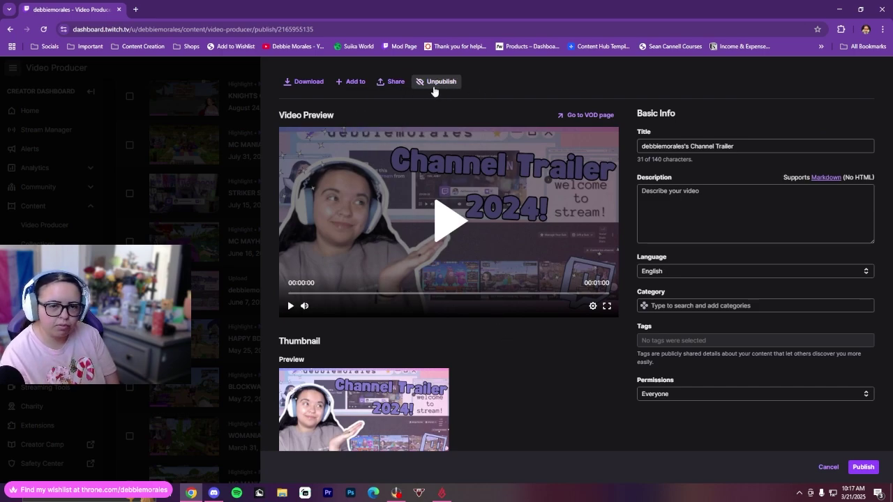
Keep permissions at Everyone and publish the trailer with category Minecraft.
{"action": "left_click", "coordinate": [689, 395]}
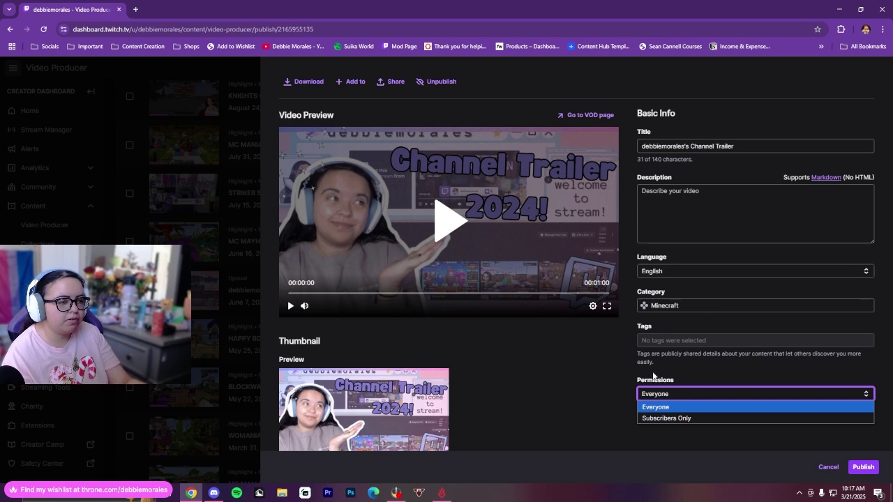
{"action": "scroll", "coordinate": [617, 360], "scroll_direction": "down", "scroll_amount": 2}
{"action": "scroll", "coordinate": [623, 343], "scroll_direction": "up", "scroll_amount": 2}
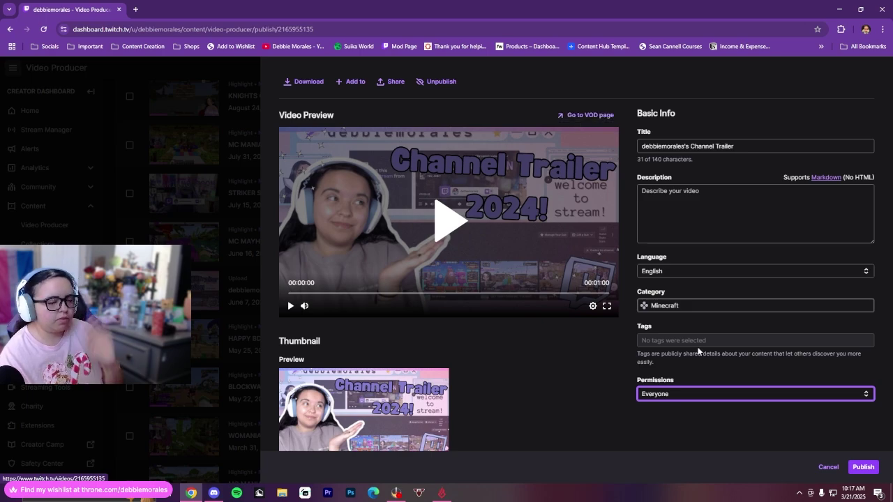
{"action": "left_click", "coordinate": [863, 467]}
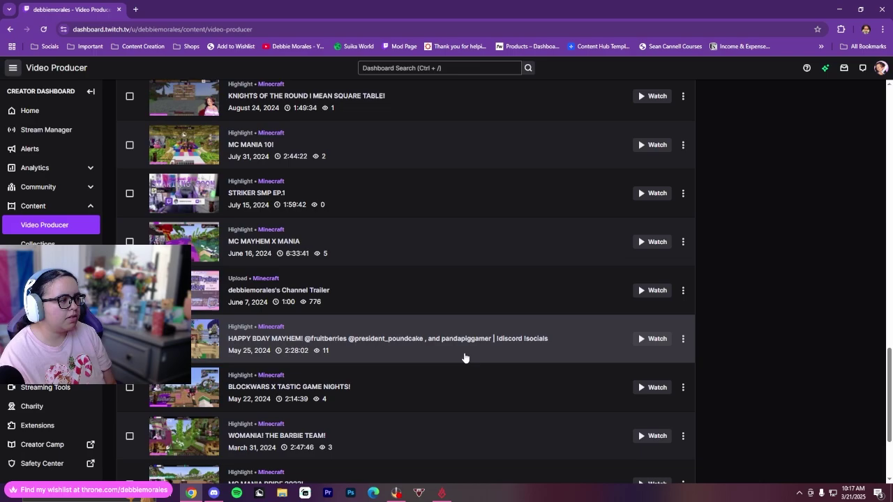
Start a highlight from the March 14, 2025 KILL RACE past broadcast.
{"action": "scroll", "coordinate": [465, 358], "scroll_direction": "up", "scroll_amount": 8}
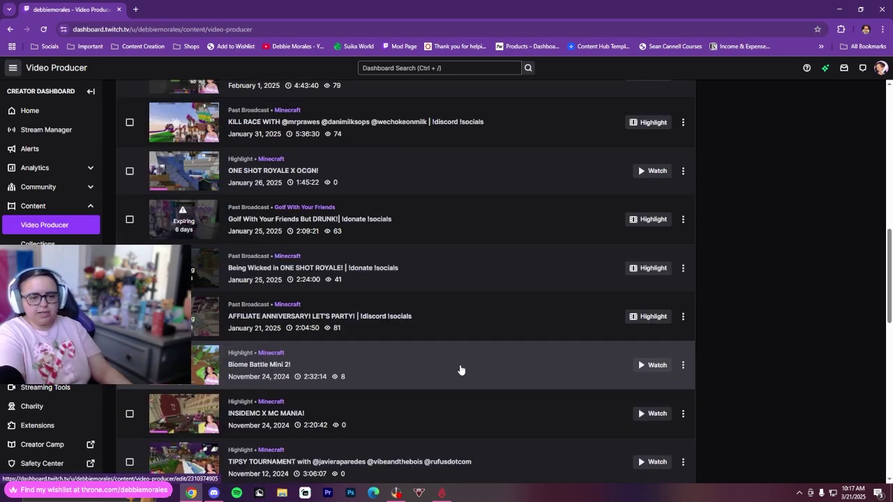
{"action": "scroll", "coordinate": [466, 356], "scroll_direction": "up", "scroll_amount": 1}
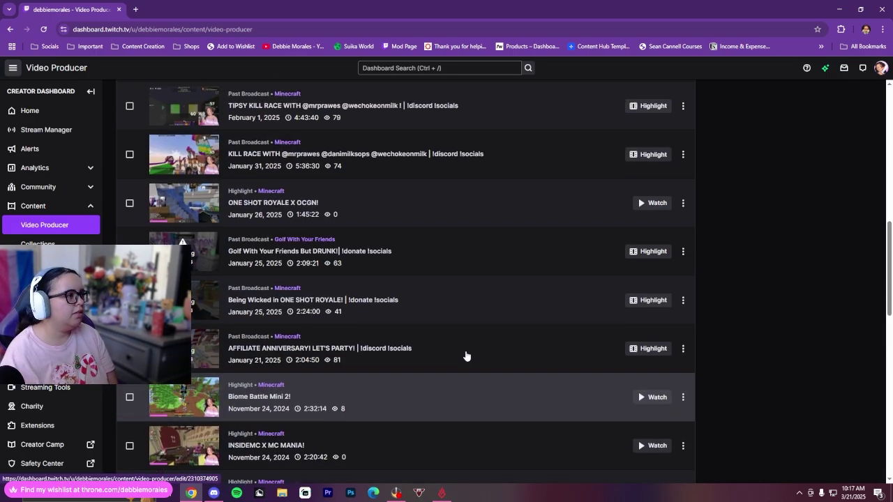
{"action": "scroll", "coordinate": [467, 357], "scroll_direction": "up", "scroll_amount": 10}
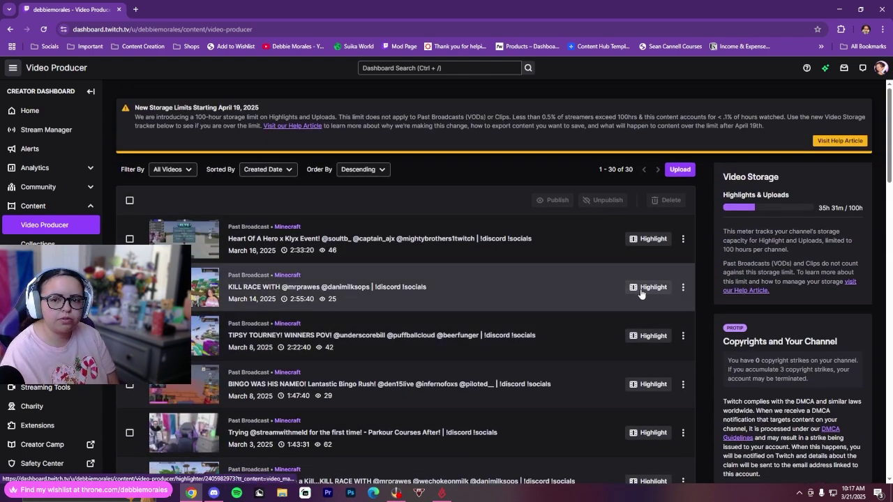
{"action": "left_click", "coordinate": [641, 289]}
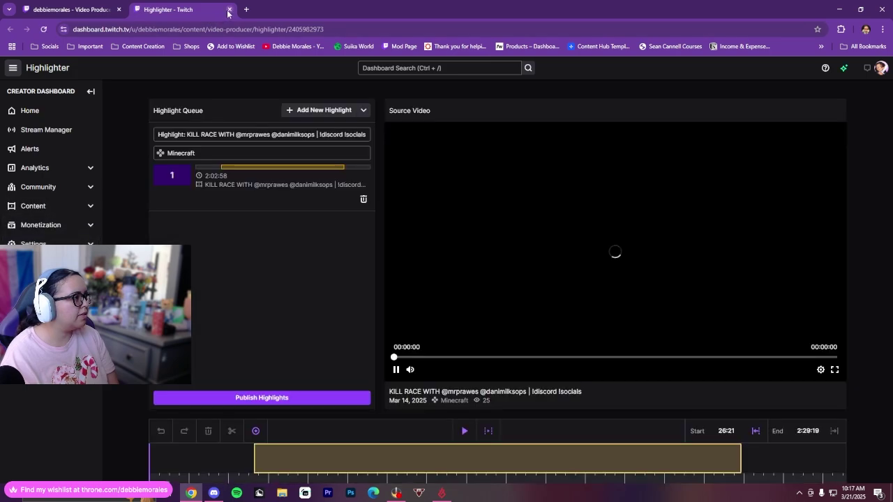
Close the KILL RACE highlighter and start a highlight from the Heart Of A Hero stream.
{"action": "left_click", "coordinate": [229, 9]}
{"action": "left_click", "coordinate": [660, 241]}
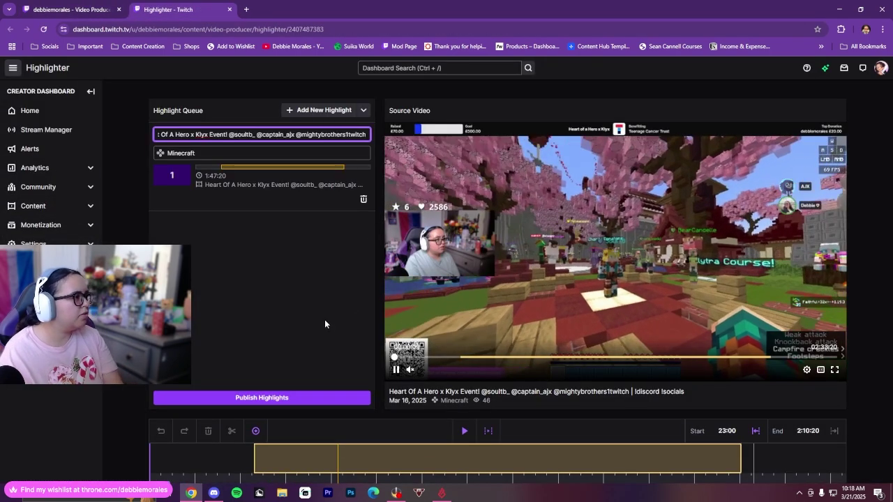
{"action": "scroll", "coordinate": [325, 319], "scroll_direction": "down", "scroll_amount": 2}
{"action": "left_click", "coordinate": [230, 318]}
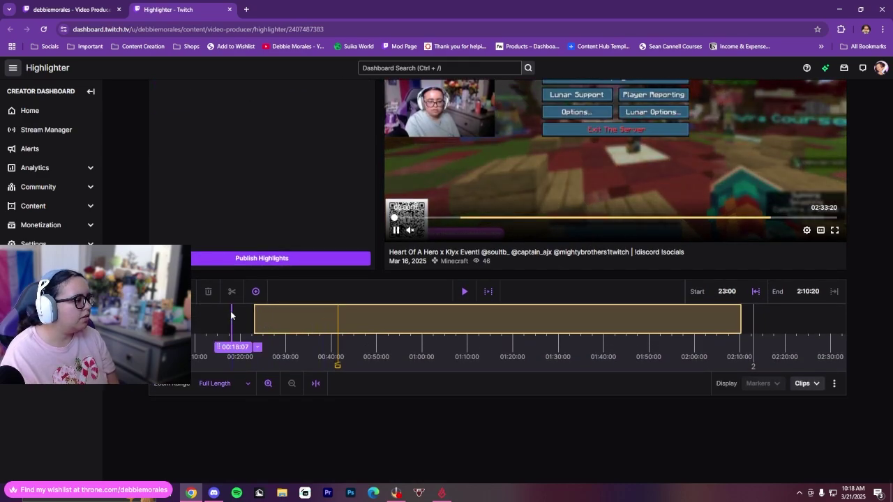
{"action": "scroll", "coordinate": [238, 333], "scroll_direction": "up", "scroll_amount": 1}
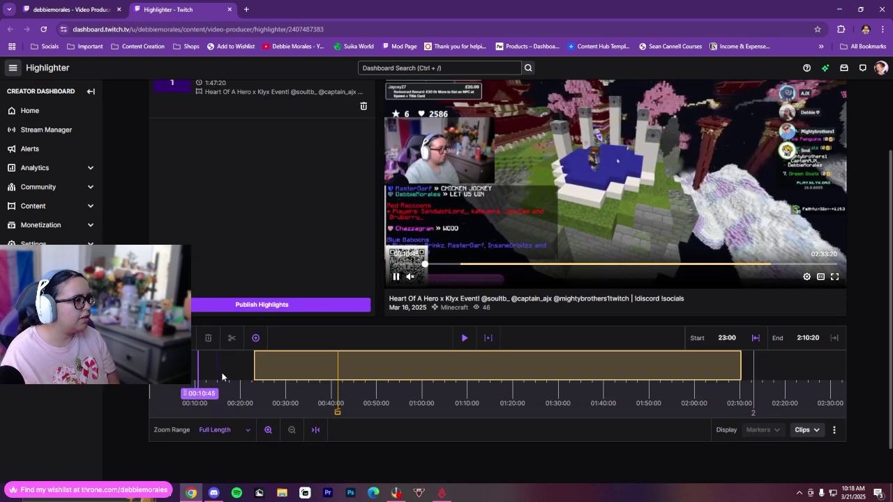
Trim the Heart Of A Hero highlight to 5:28–2:32:23 and publish it.
{"action": "left_click_drag", "start_coordinate": [254, 363], "coordinate": [235, 360]}
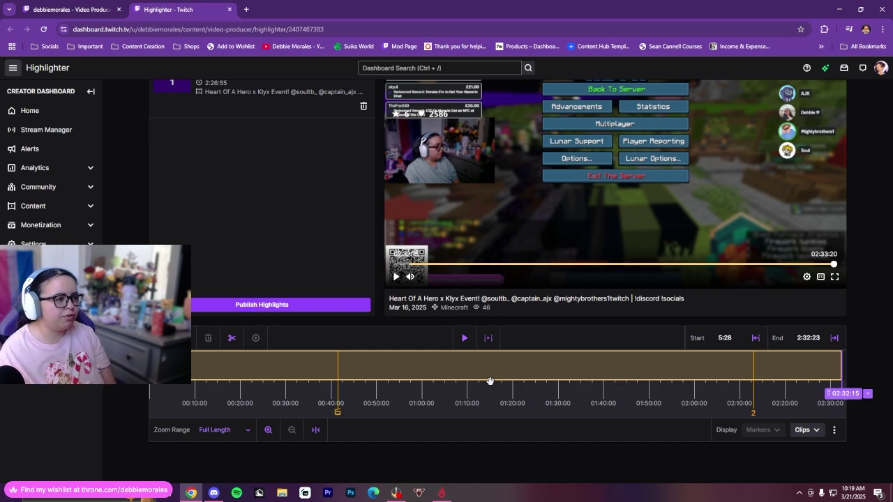
{"action": "scroll", "coordinate": [314, 240], "scroll_direction": "up", "scroll_amount": 2}
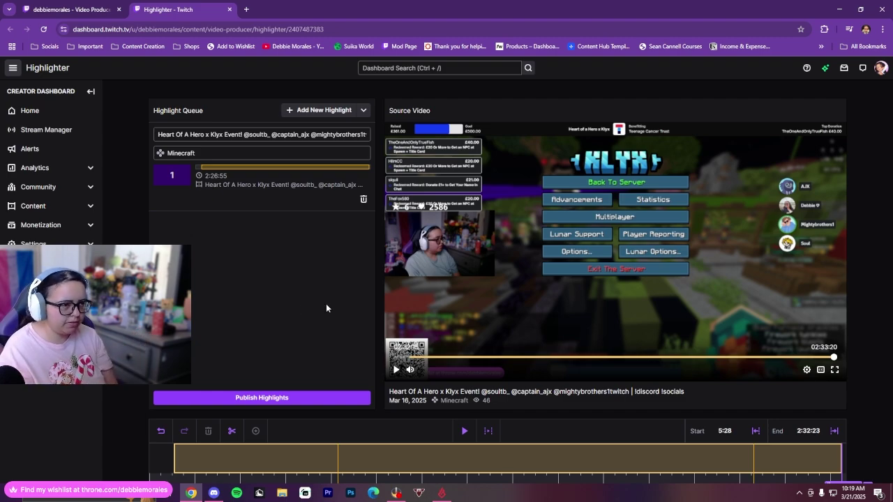
{"action": "scroll", "coordinate": [325, 307], "scroll_direction": "down", "scroll_amount": 1}
{"action": "left_click", "coordinate": [285, 357]}
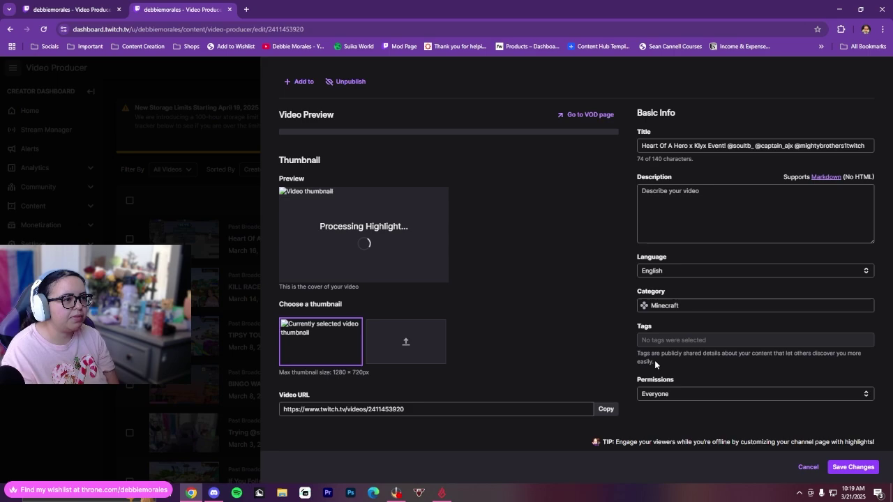
Dismiss the new highlight's details form to get back to the Video Producer list.
{"action": "key", "text": "Escape"}
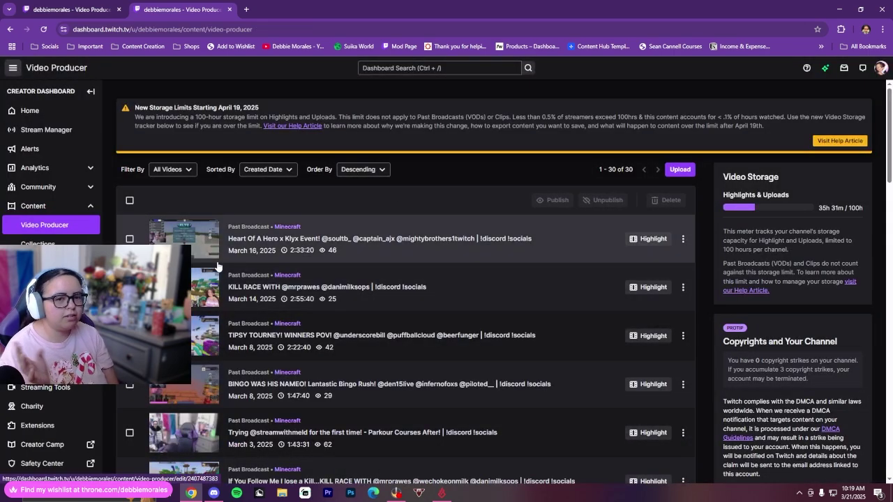